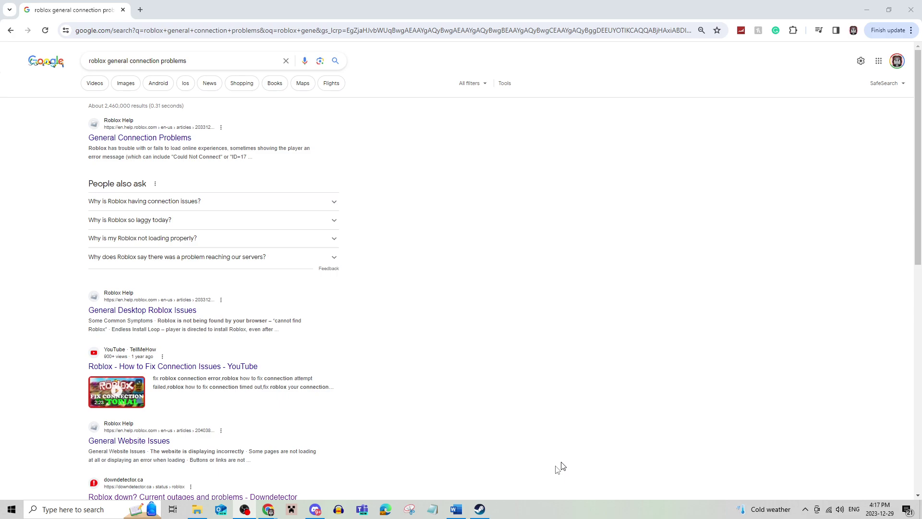
pyautogui.rightClick(533, 513)
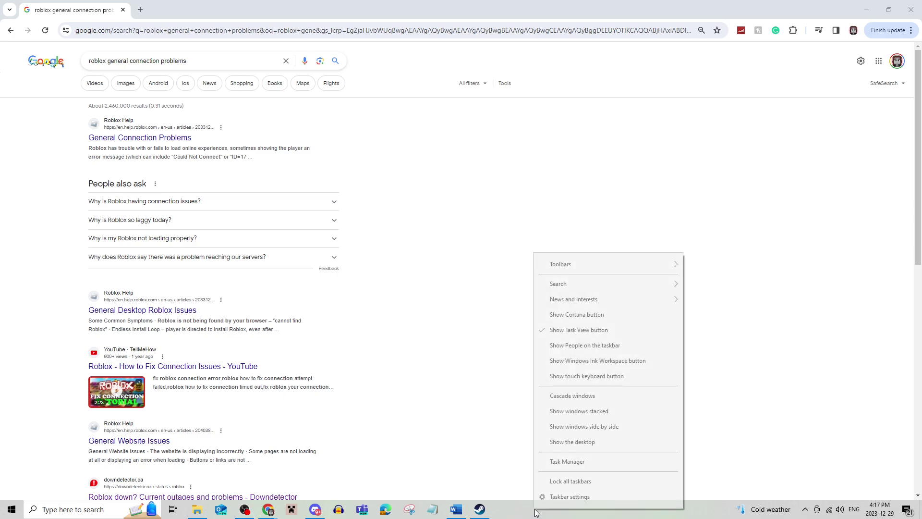
pyautogui.click(567, 461)
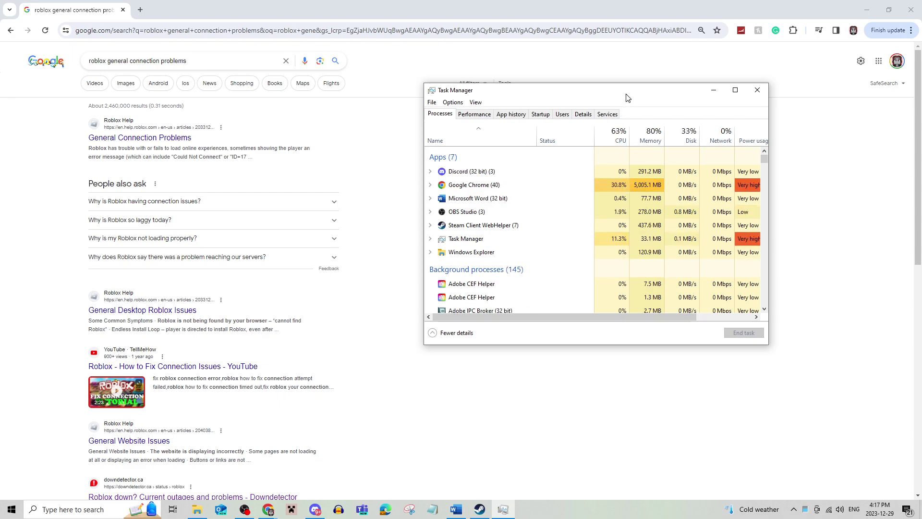
pyautogui.moveTo(628, 96); pyautogui.dragTo(597, 132)
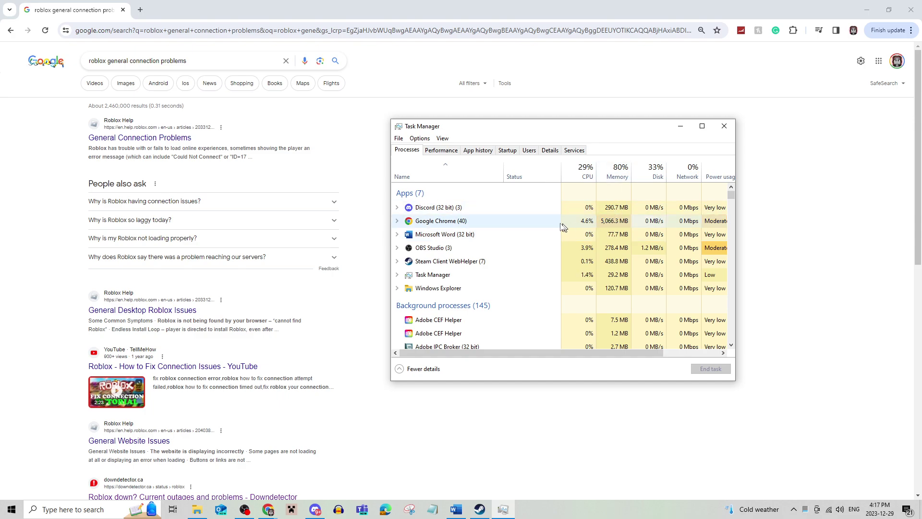
pyautogui.click(540, 224)
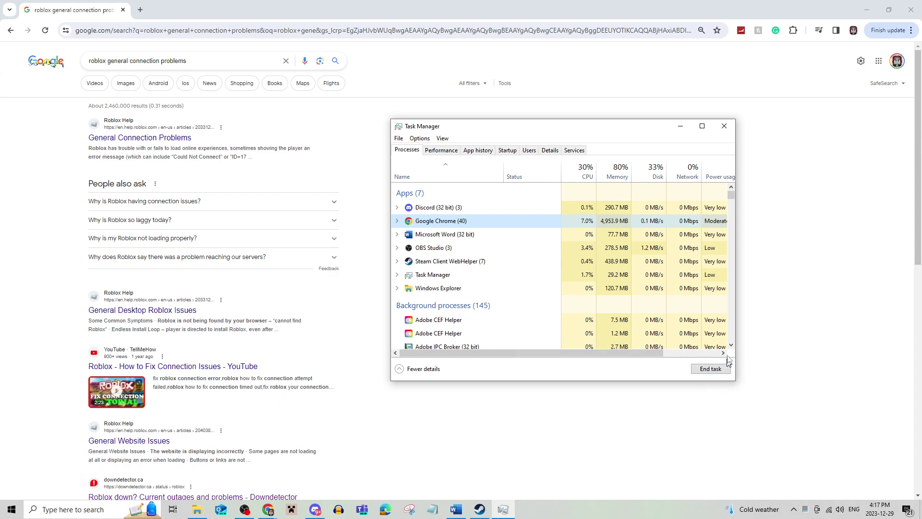
pyautogui.click(725, 126)
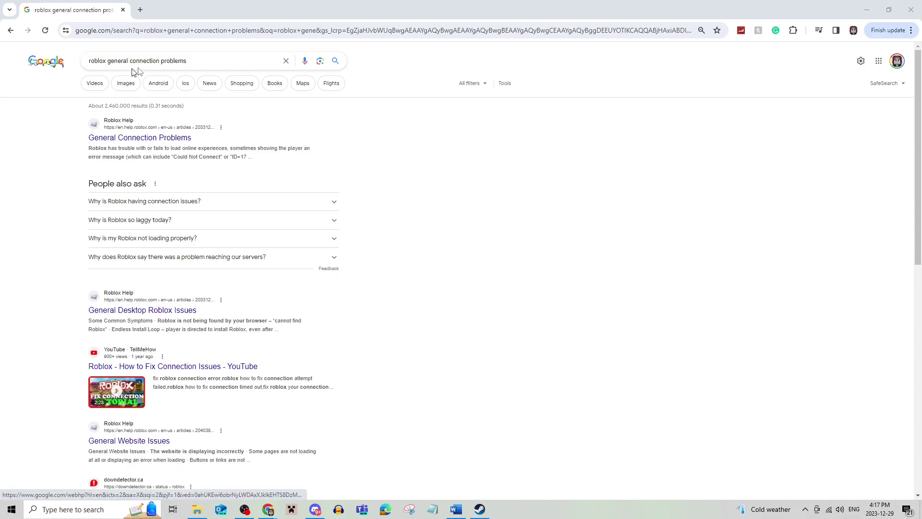
# Open the General Connection Problems article and scroll down to its ports section.
pyautogui.click(169, 140)
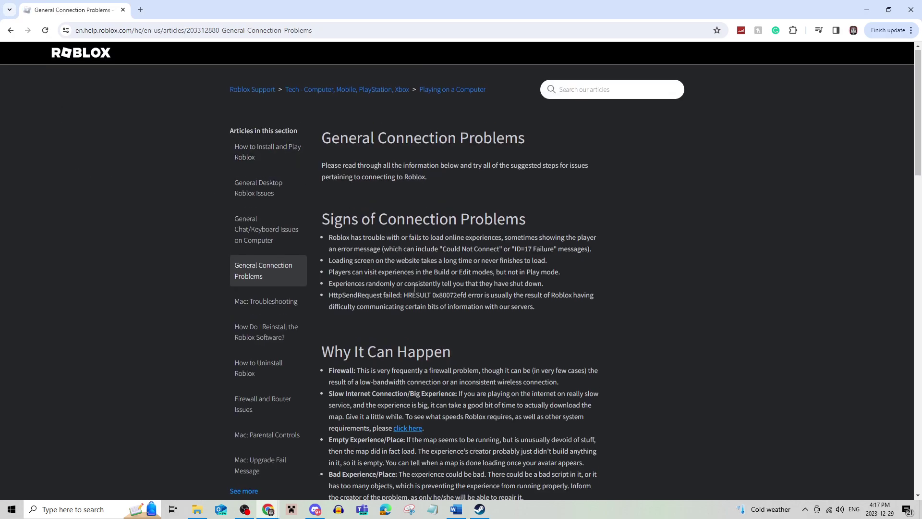
pyautogui.scroll(-7, 415, 288)
pyautogui.scroll(-5, 414, 288)
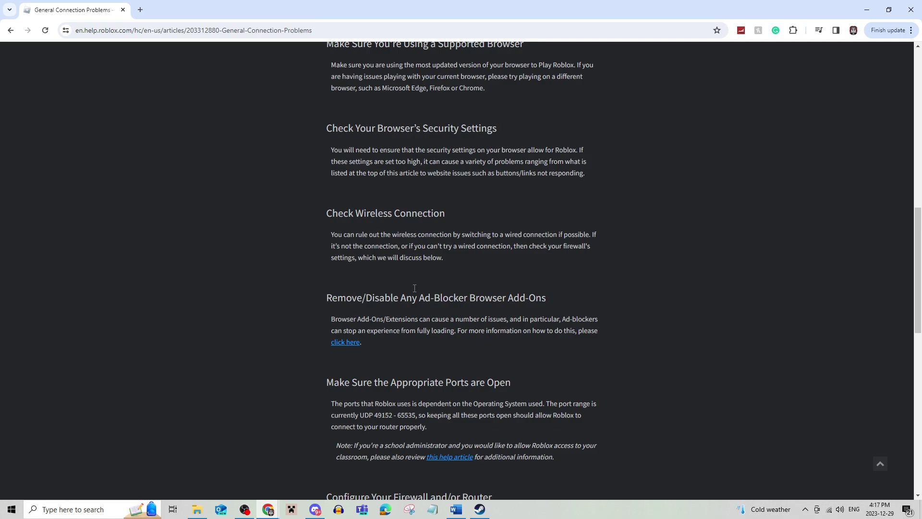
pyautogui.scroll(-4, 414, 288)
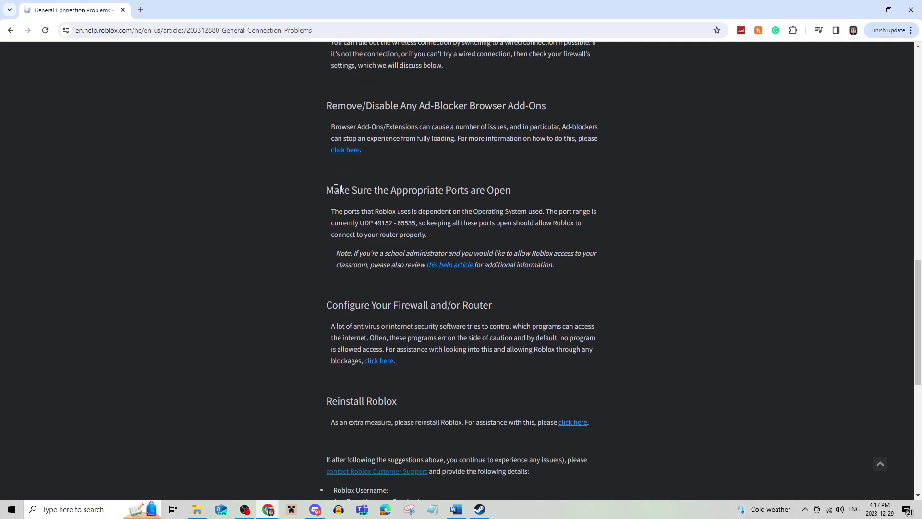
# Copy the port range '49152 - 65535' from the article.
pyautogui.moveTo(327, 190); pyautogui.dragTo(514, 190)
pyautogui.click(416, 220)
pyautogui.moveTo(375, 225); pyautogui.dragTo(416, 225)
pyautogui.rightClick(385, 222)
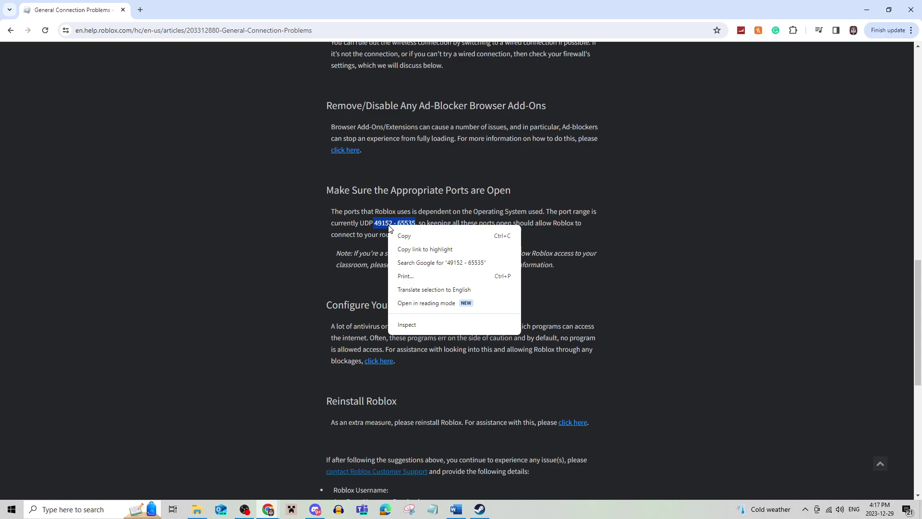
pyautogui.click(400, 235)
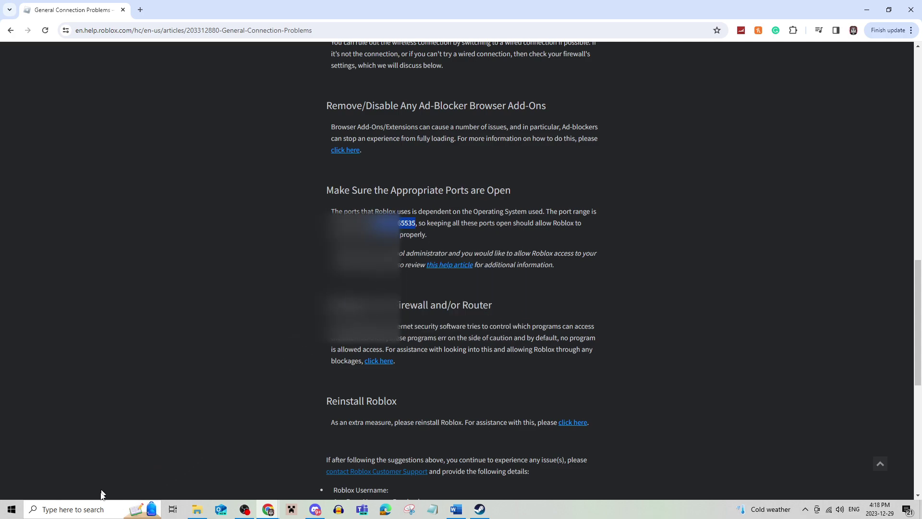
# Find Windows Defender Firewall by searching 'fire', then open its Advanced settings window.
pyautogui.click(97, 504)
pyautogui.write('fire')
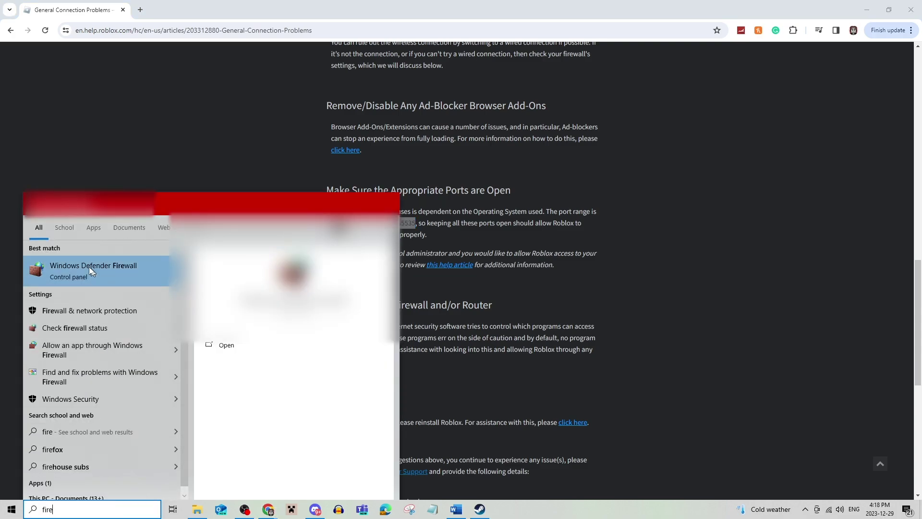
pyautogui.click(111, 275)
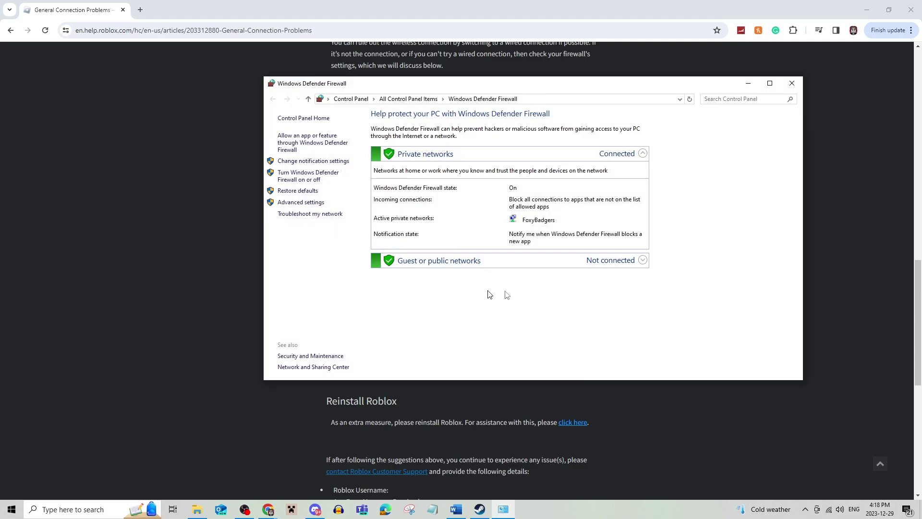
pyautogui.click(317, 203)
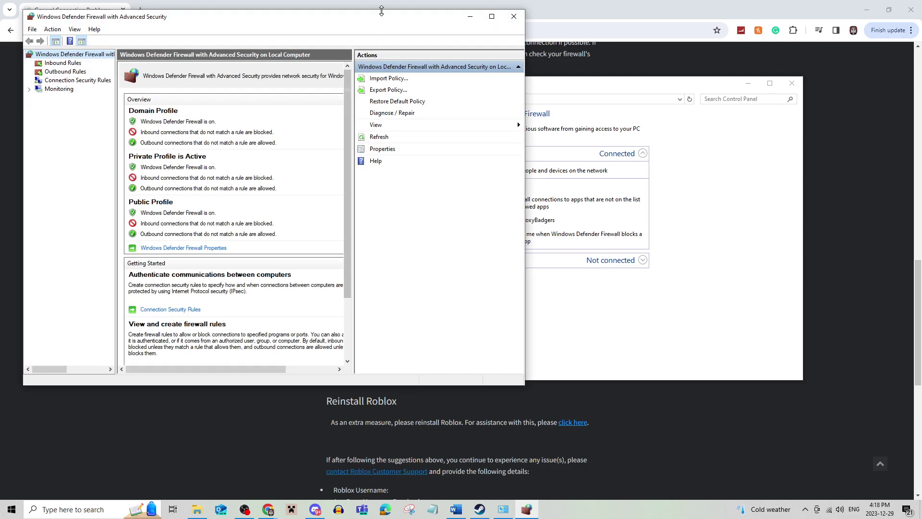
pyautogui.moveTo(383, 19); pyautogui.dragTo(630, 42)
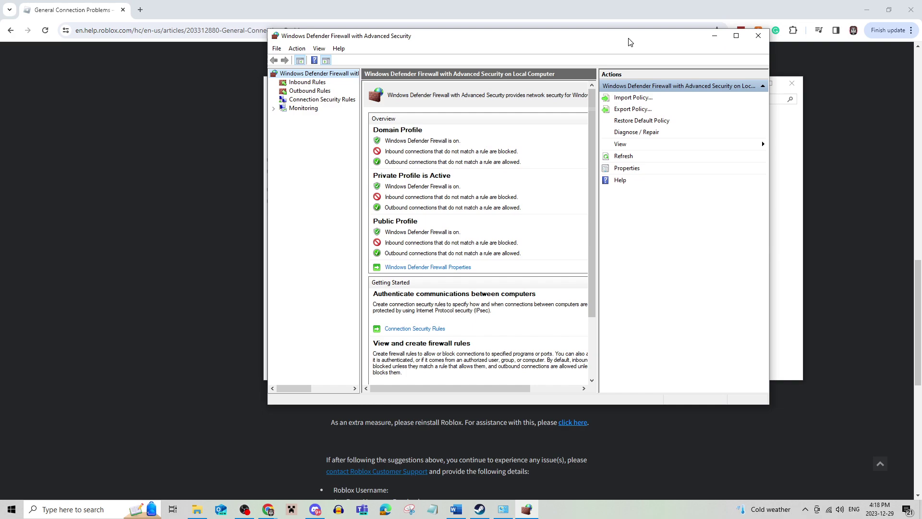
# Start a new Port-type rule from the Inbound Rules list.
pyautogui.click(314, 84)
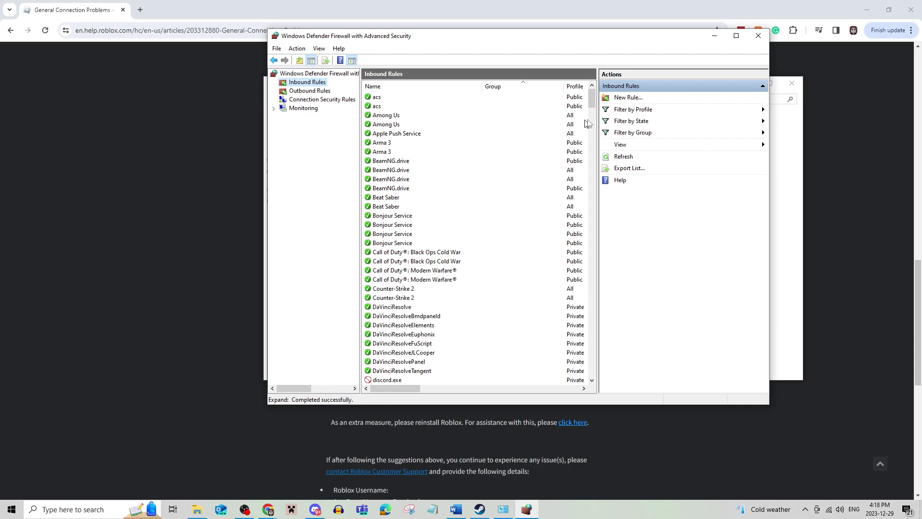
pyautogui.click(628, 98)
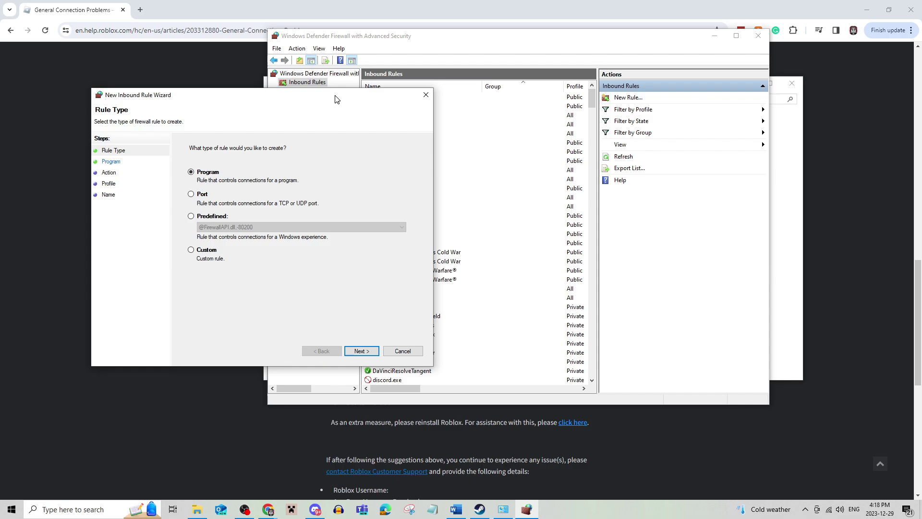
pyautogui.moveTo(335, 99); pyautogui.dragTo(641, 94)
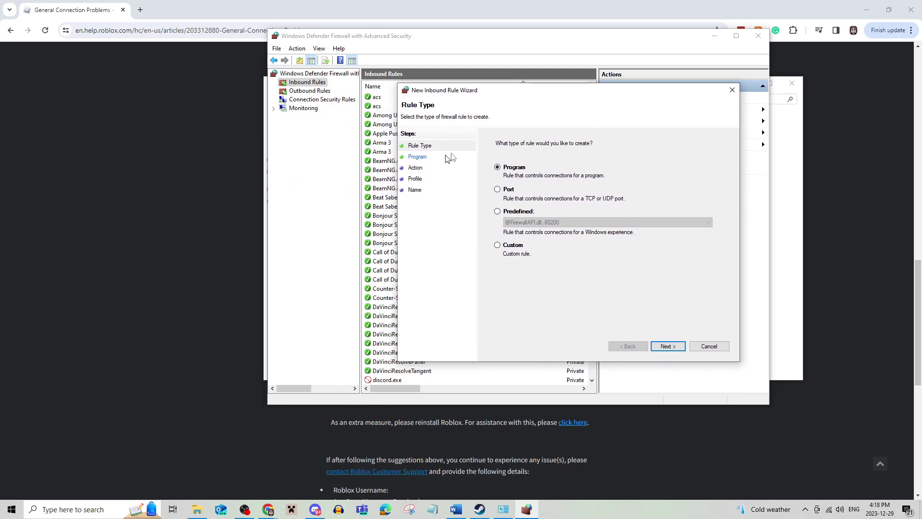
pyautogui.click(498, 190)
pyautogui.click(672, 348)
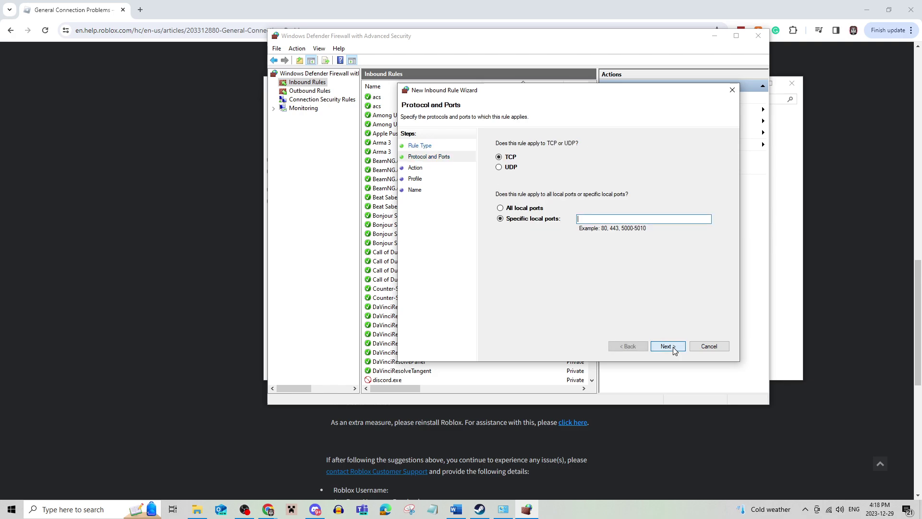
pyautogui.click(499, 169)
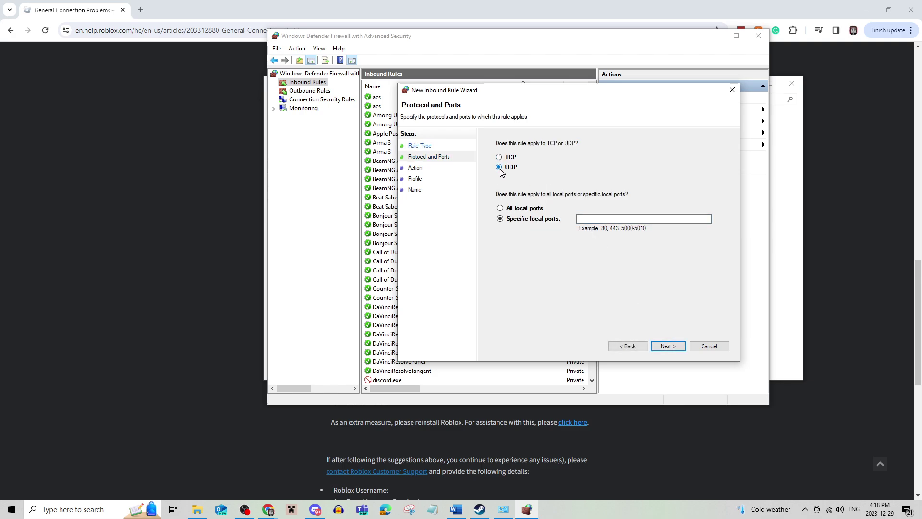
pyautogui.click(586, 220)
pyautogui.hotkey('ctrl', 'v')
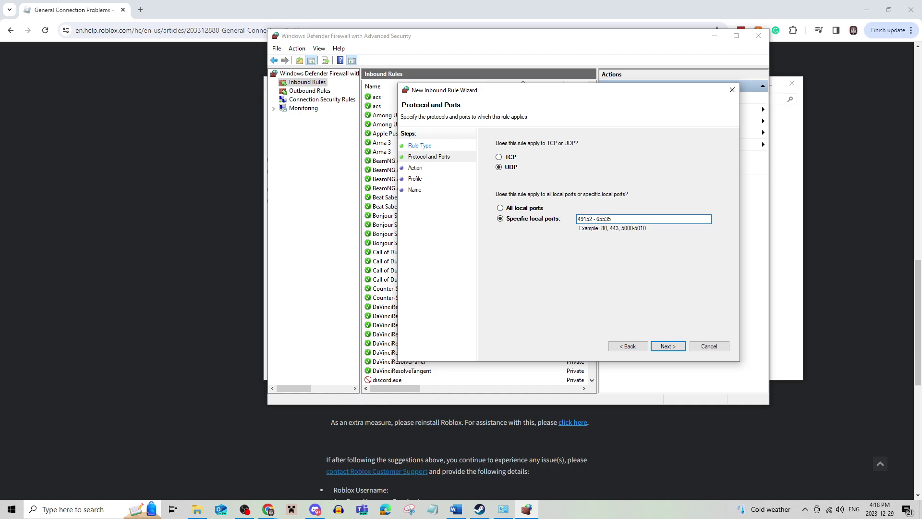
pyautogui.press('BackSpace')
pyautogui.press('Left')
pyautogui.press('BackSpace')
pyautogui.press('End')
# Keep Allow the connection and all three profiles, name the rule 'Roblox', and finish.
pyautogui.click(679, 347)
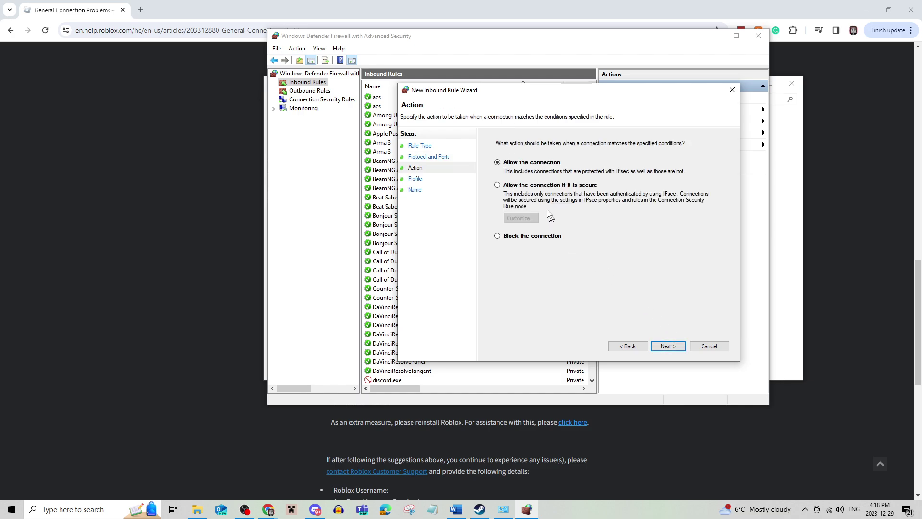
pyautogui.click(671, 347)
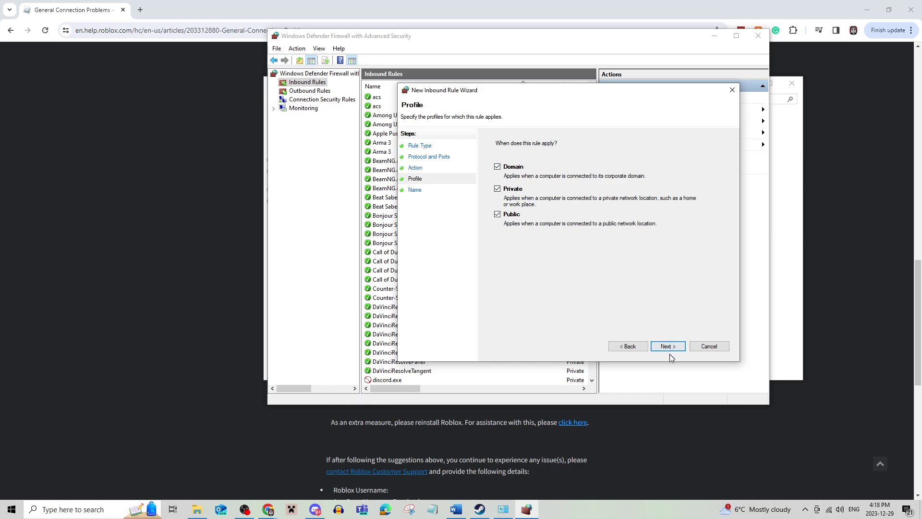
pyautogui.click(676, 347)
pyautogui.click(677, 346)
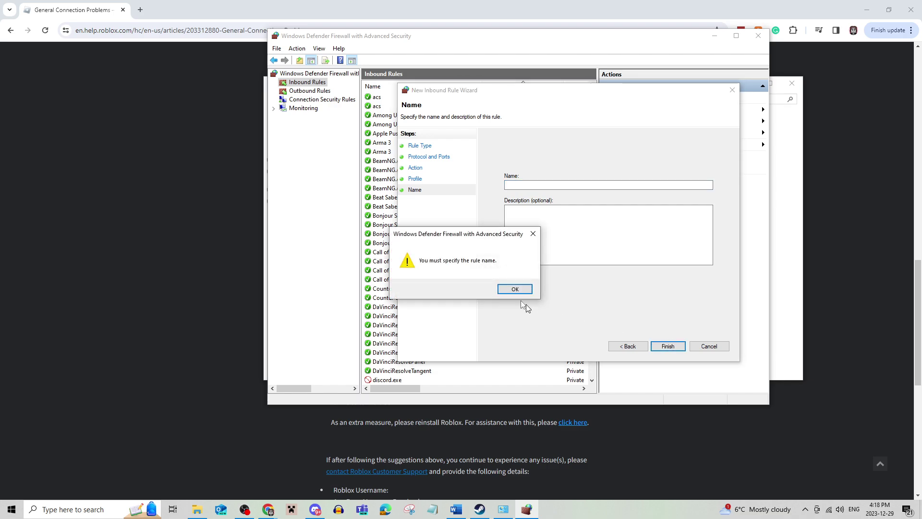
pyautogui.click(511, 286)
pyautogui.click(520, 187)
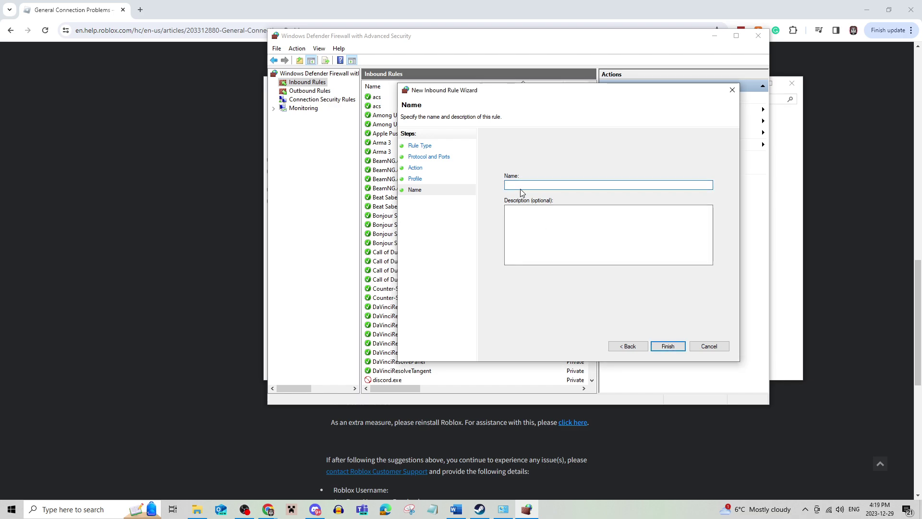
pyautogui.write('Roblox')
pyautogui.click(668, 345)
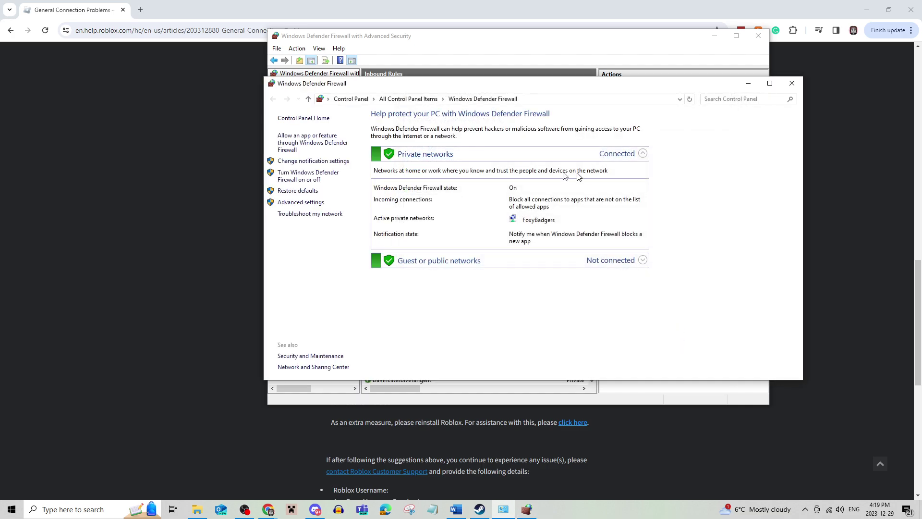
# Start a new Port-type rule from the Outbound Rules list.
pyautogui.click(306, 202)
pyautogui.click(298, 91)
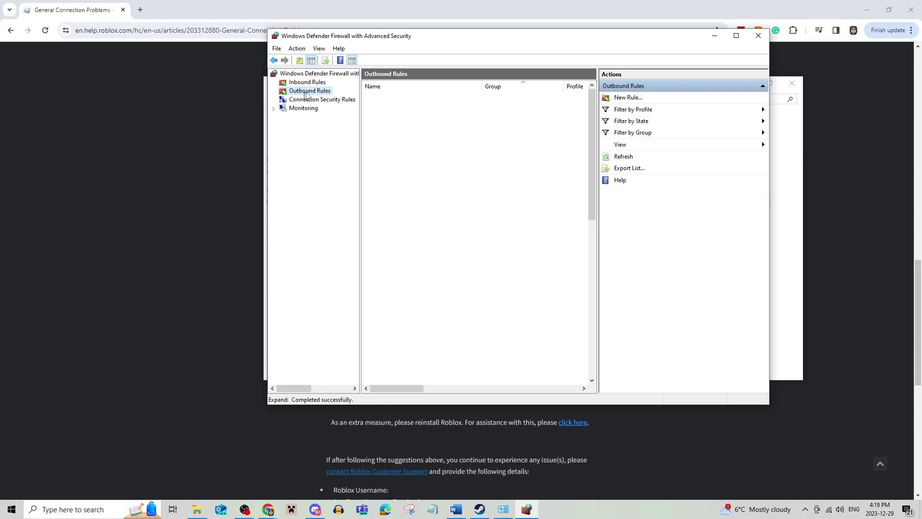
pyautogui.click(628, 98)
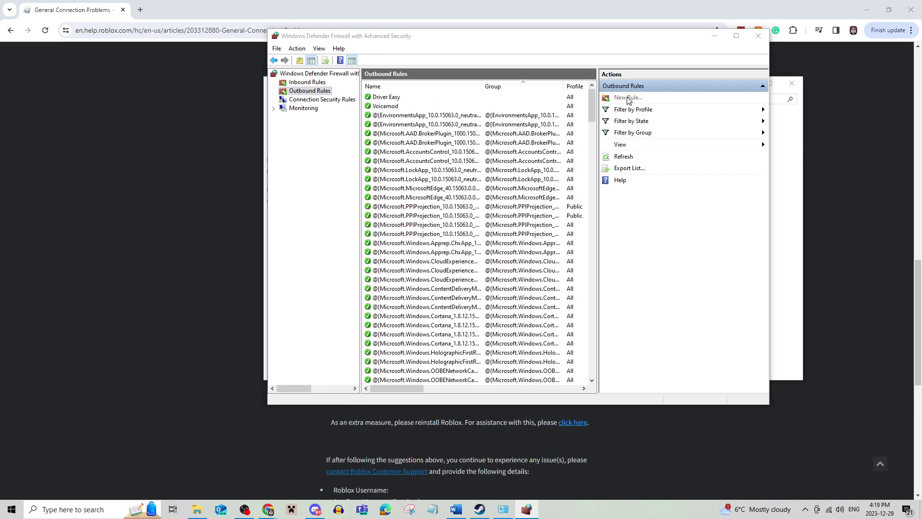
pyautogui.moveTo(307, 110); pyautogui.dragTo(529, 95)
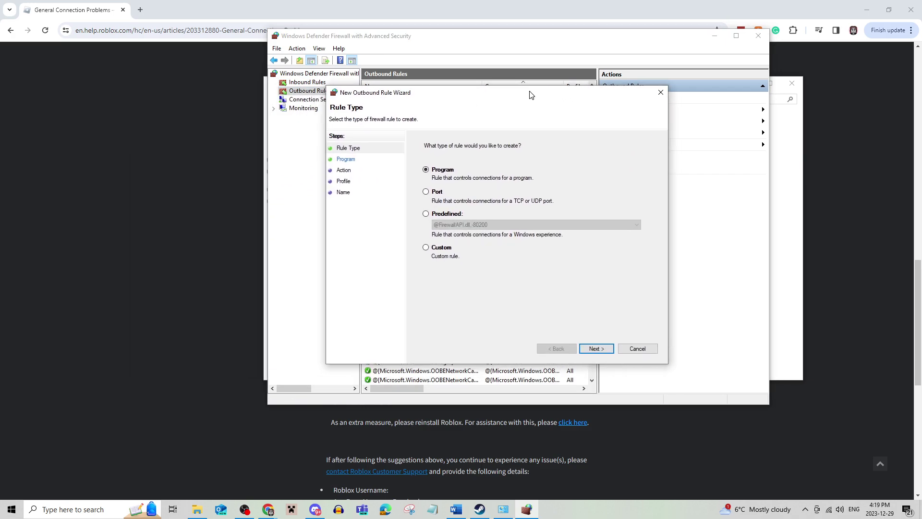
pyautogui.click(425, 192)
pyautogui.click(603, 350)
pyautogui.click(427, 169)
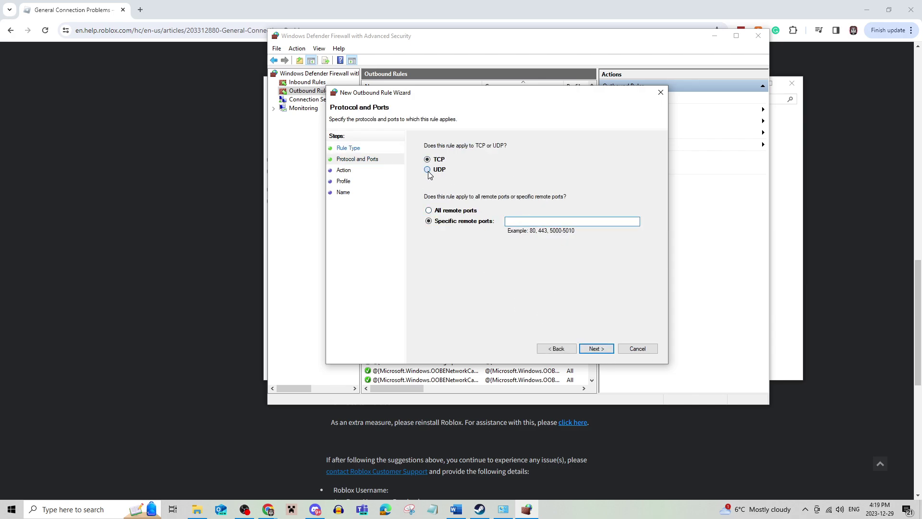
pyautogui.click(537, 221)
pyautogui.hotkey('ctrl', 'v')
pyautogui.press('Left')
pyautogui.press('Left')
pyautogui.press('Left')
pyautogui.press('Left')
pyautogui.press('Left')
pyautogui.press('Left')
pyautogui.press('Left')
pyautogui.press('BackSpace')
# Finish the rule as 'Roblox2' with default action and profiles, then minimize both firewall windows.
pyautogui.click(595, 347)
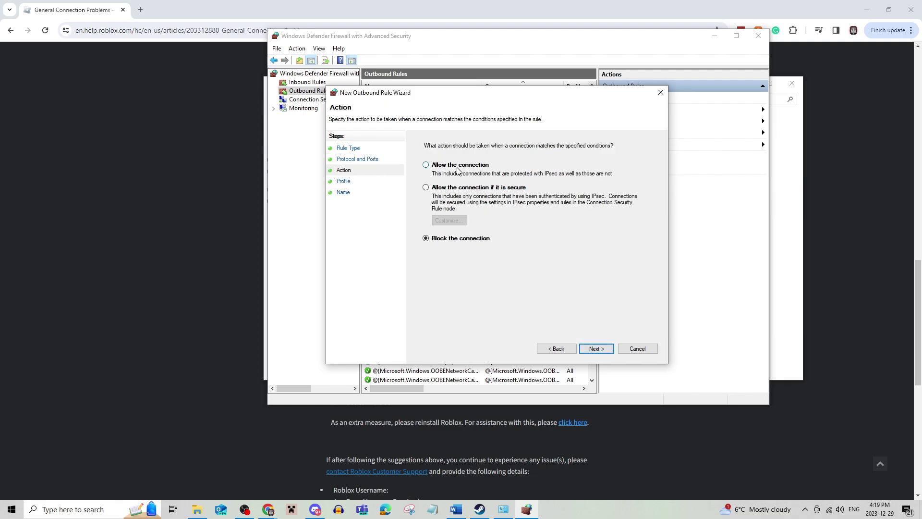
pyautogui.click(594, 350)
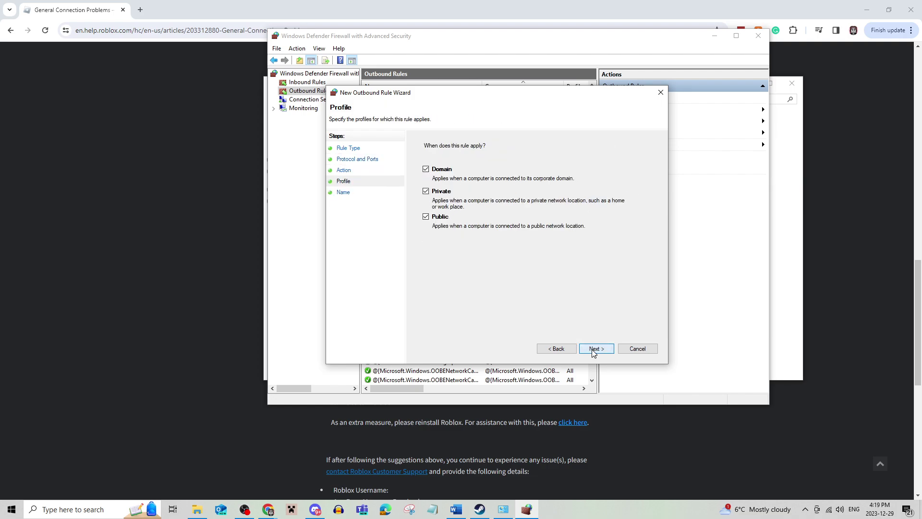
pyautogui.click(594, 349)
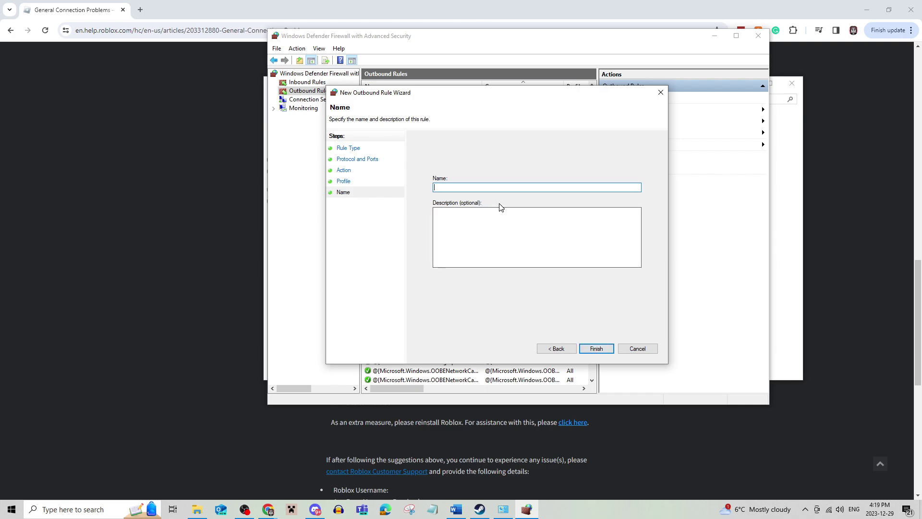
pyautogui.write('Roblox2')
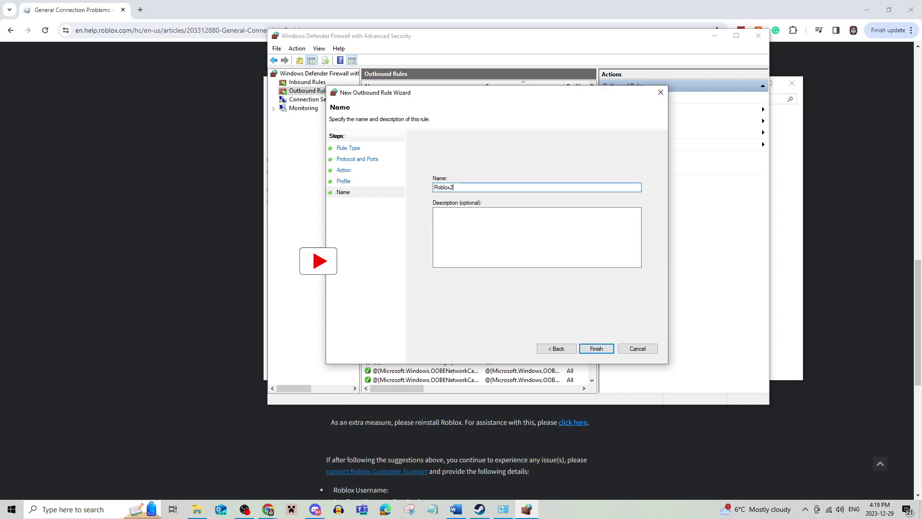
pyautogui.click(597, 349)
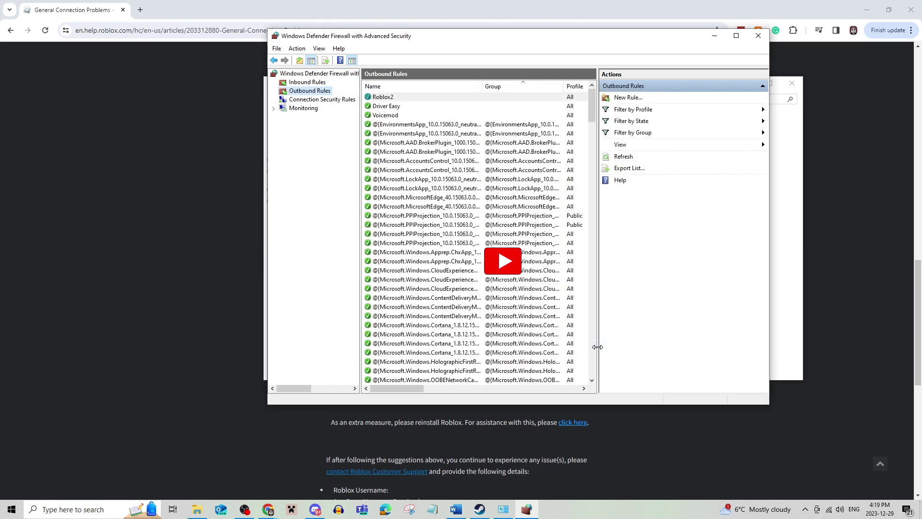
pyautogui.click(715, 36)
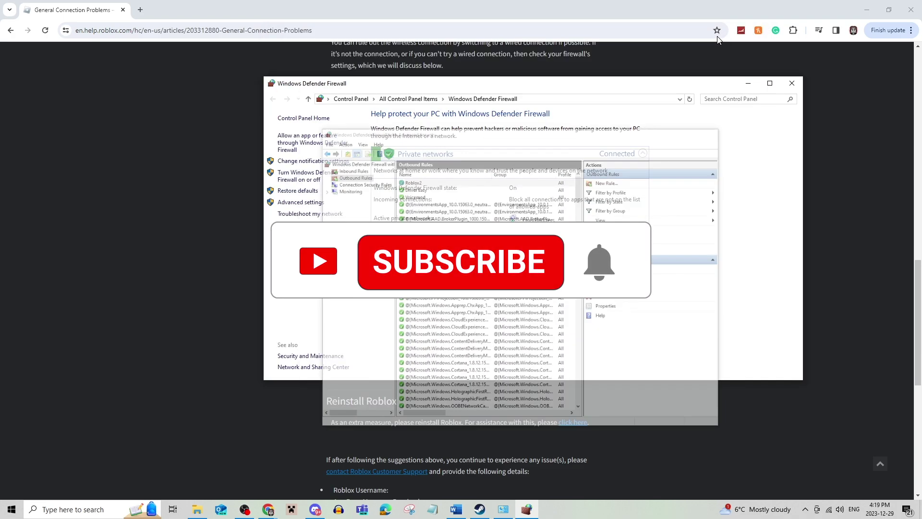
pyautogui.click(748, 85)
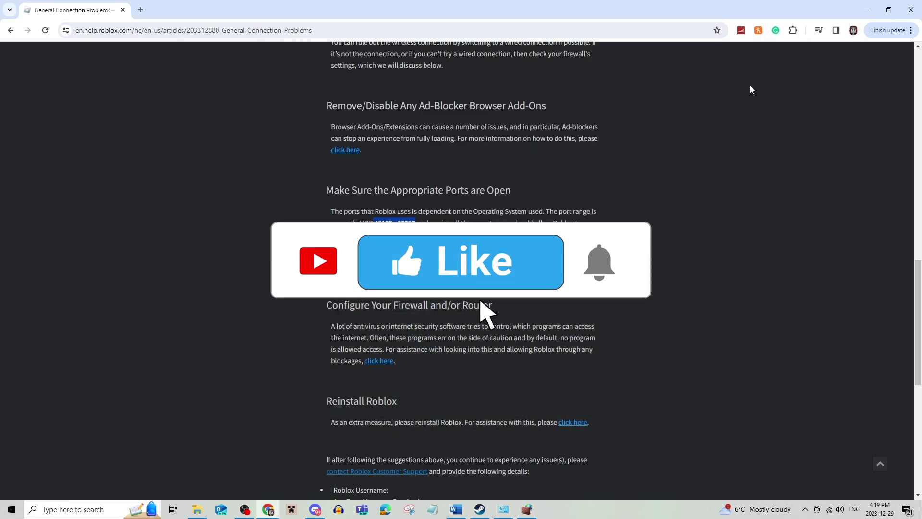